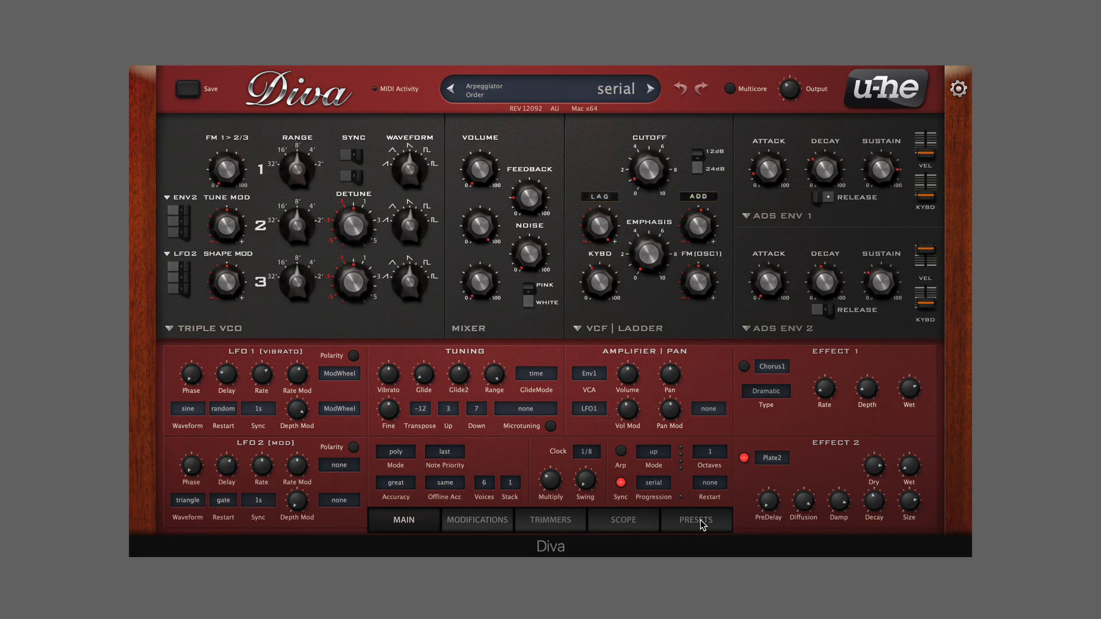
Load the INIT Minipoly preset from the 8 TEMPLATES folder and return to the main synth controls
{"action": "left_click", "coordinate": [697, 520]}
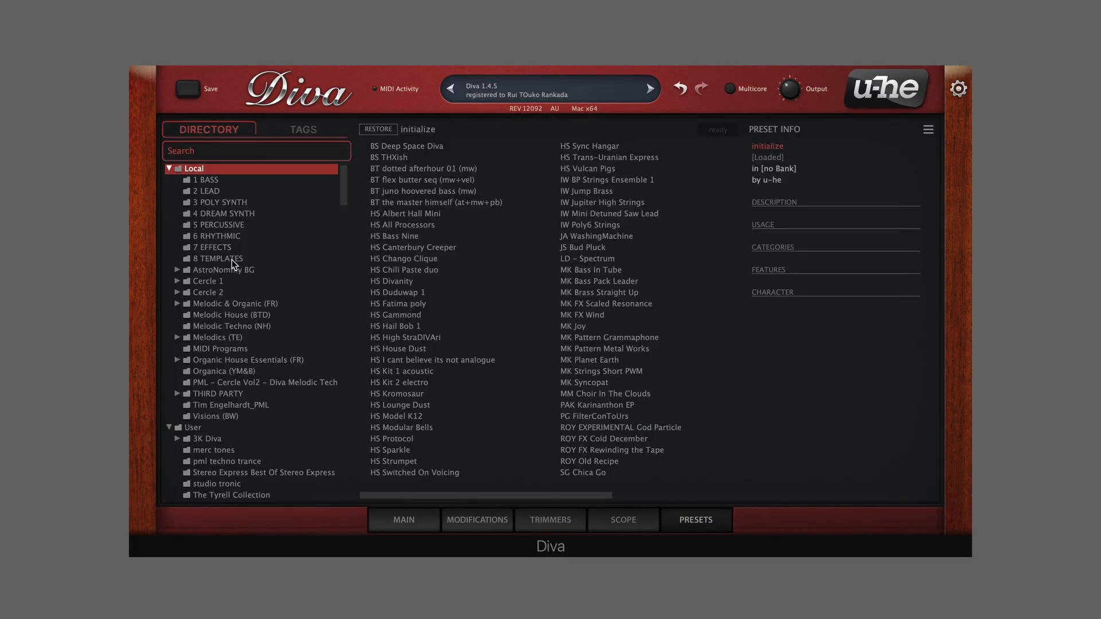
{"action": "left_click", "coordinate": [337, 262]}
{"action": "left_click", "coordinate": [398, 214]}
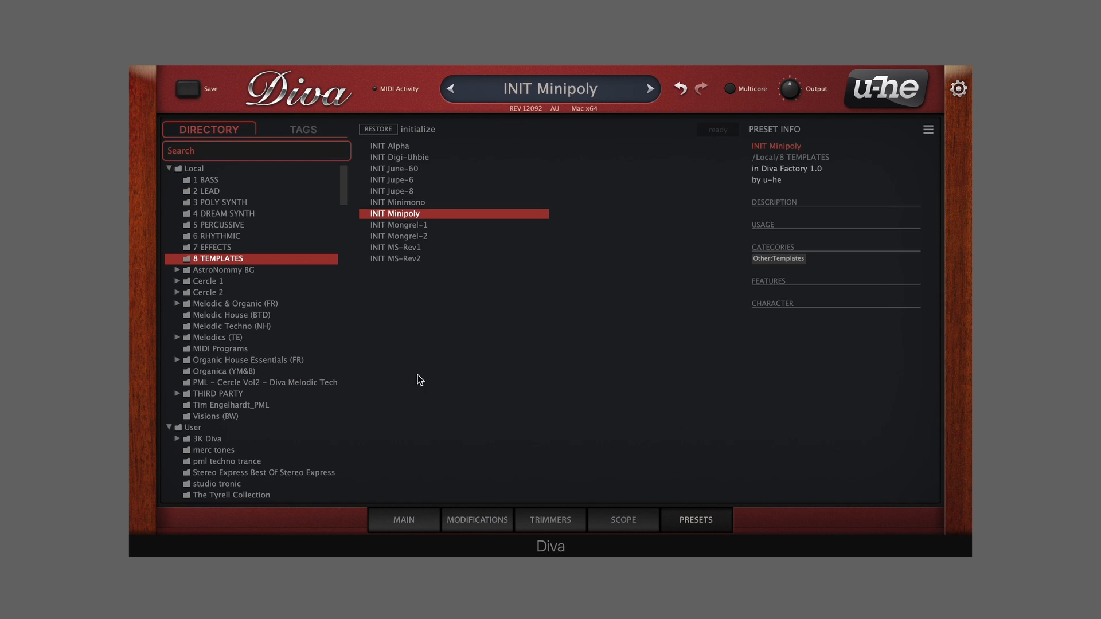
{"action": "left_click", "coordinate": [404, 520]}
{"action": "mouse_move", "coordinate": [389, 215]}
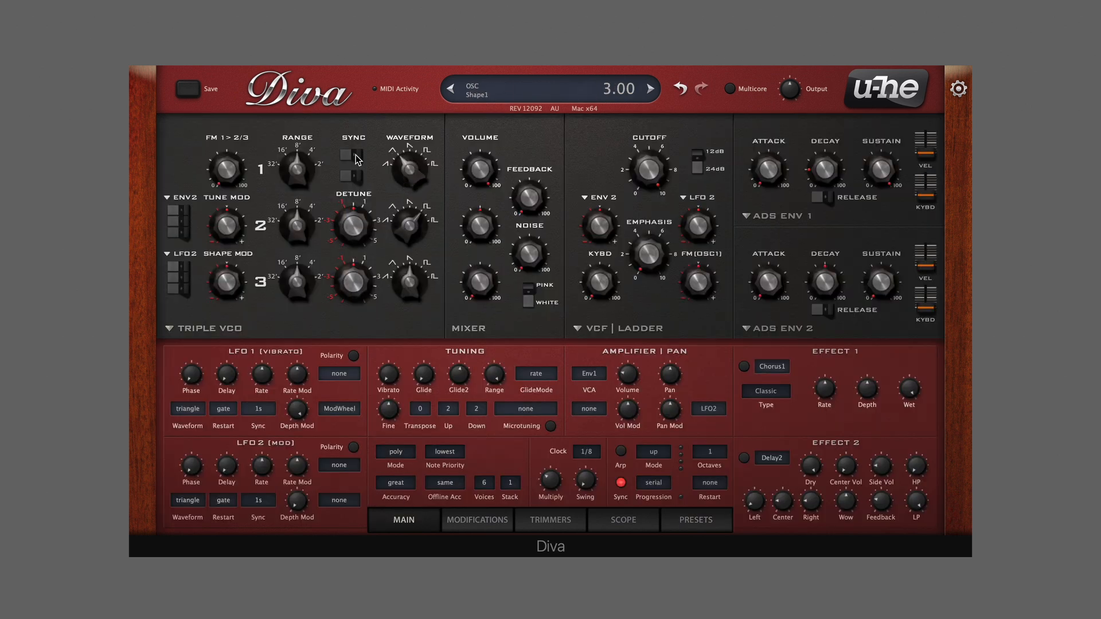
Lower oscillator 1's range to 16' and raise oscillator 2's volume in the mixer
{"action": "mouse_move", "coordinate": [287, 176]}
{"action": "mouse_move", "coordinate": [278, 208]}
{"action": "mouse_move", "coordinate": [480, 232]}
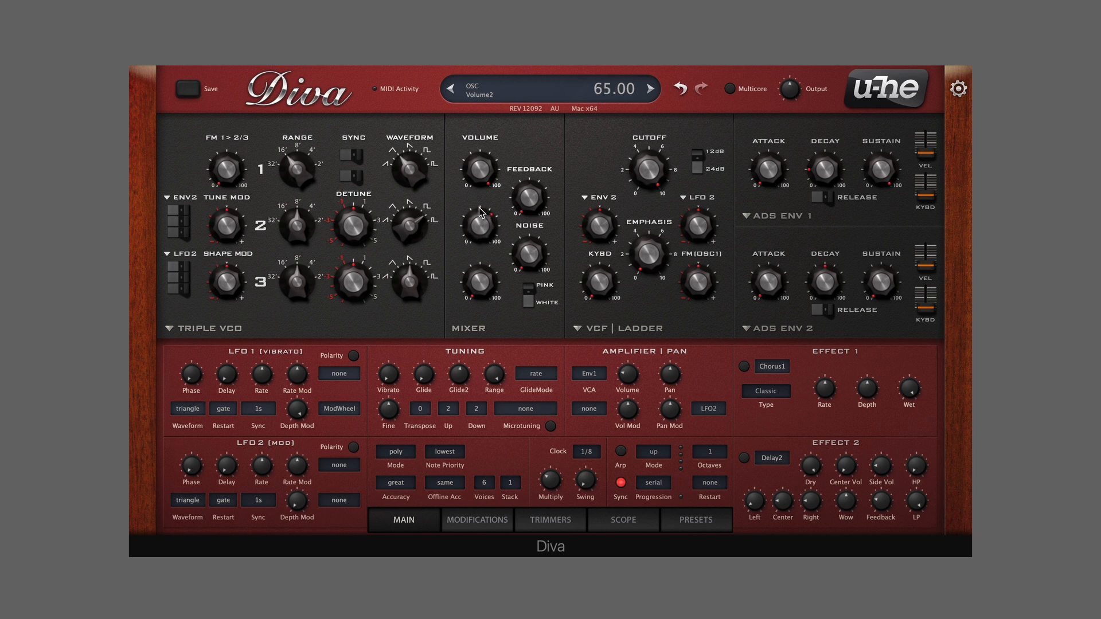
{"action": "left_click_drag", "start_coordinate": [480, 207], "coordinate": [479, 189]}
Switch both envelope 1 and envelope 2 to the analogue model
{"action": "left_click", "coordinate": [754, 218]}
{"action": "left_click", "coordinate": [790, 241]}
{"action": "left_click", "coordinate": [779, 328]}
{"action": "left_click", "coordinate": [789, 347]}
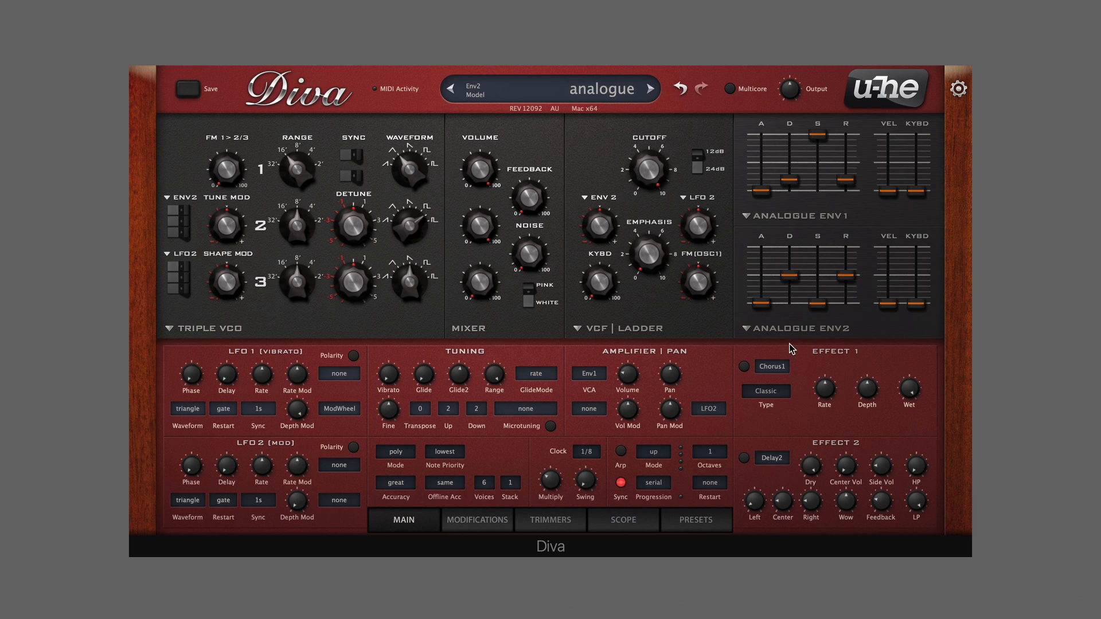
Raise envelope 1's attack slightly and lower its sustain, and raise the attack and sustain of envelope 2
{"action": "mouse_move", "coordinate": [766, 193]}
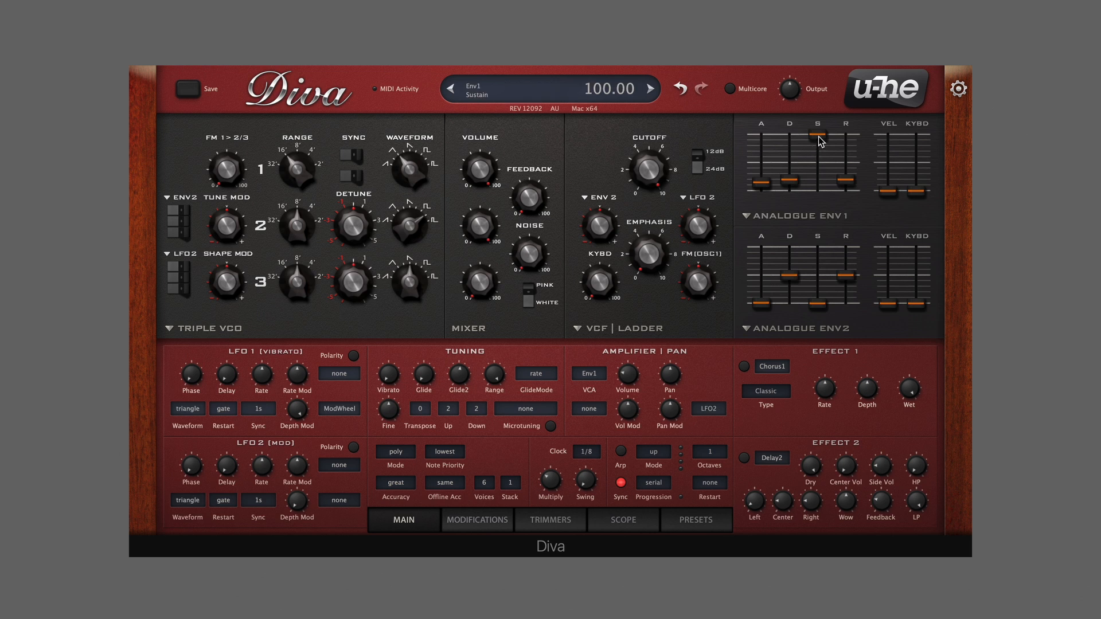
{"action": "left_click_drag", "start_coordinate": [818, 137], "coordinate": [820, 186]}
{"action": "mouse_move", "coordinate": [849, 182]}
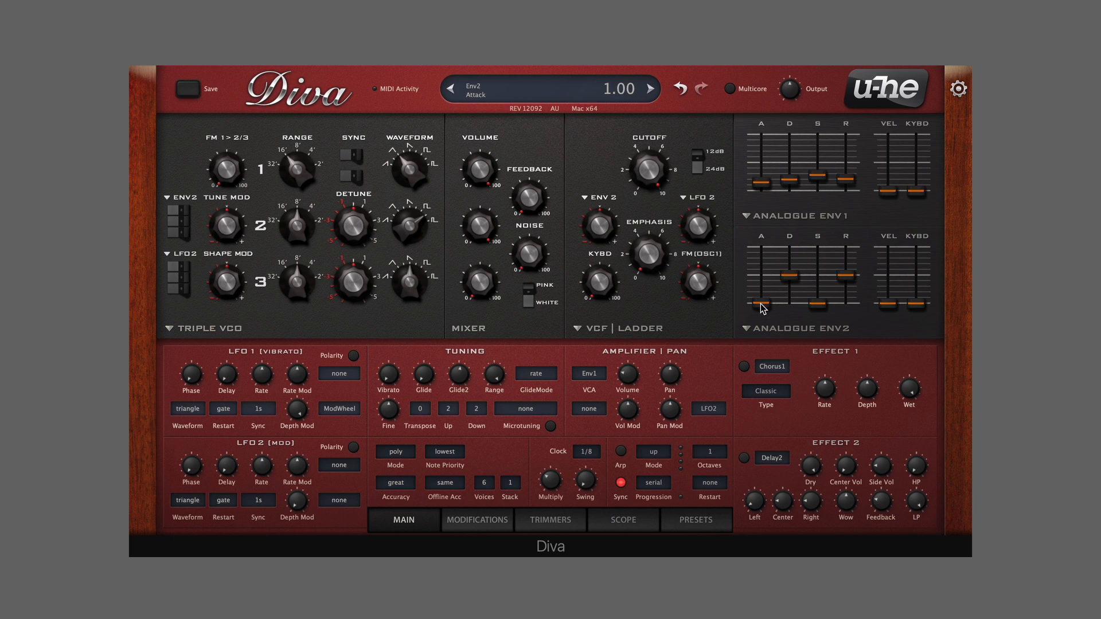
{"action": "left_click_drag", "start_coordinate": [761, 304], "coordinate": [769, 269]}
{"action": "left_click_drag", "start_coordinate": [817, 305], "coordinate": [820, 280]}
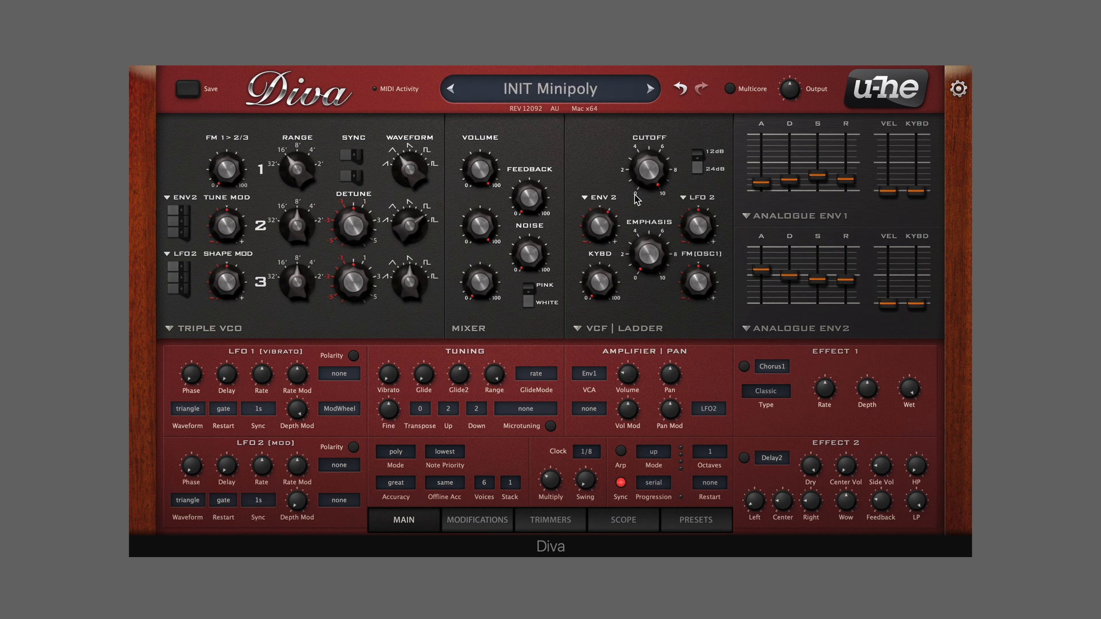
Lower the ladder filter's cutoff and set LFO 2's sync to a tempo-based note division
{"action": "left_click_drag", "start_coordinate": [647, 173], "coordinate": [644, 198]}
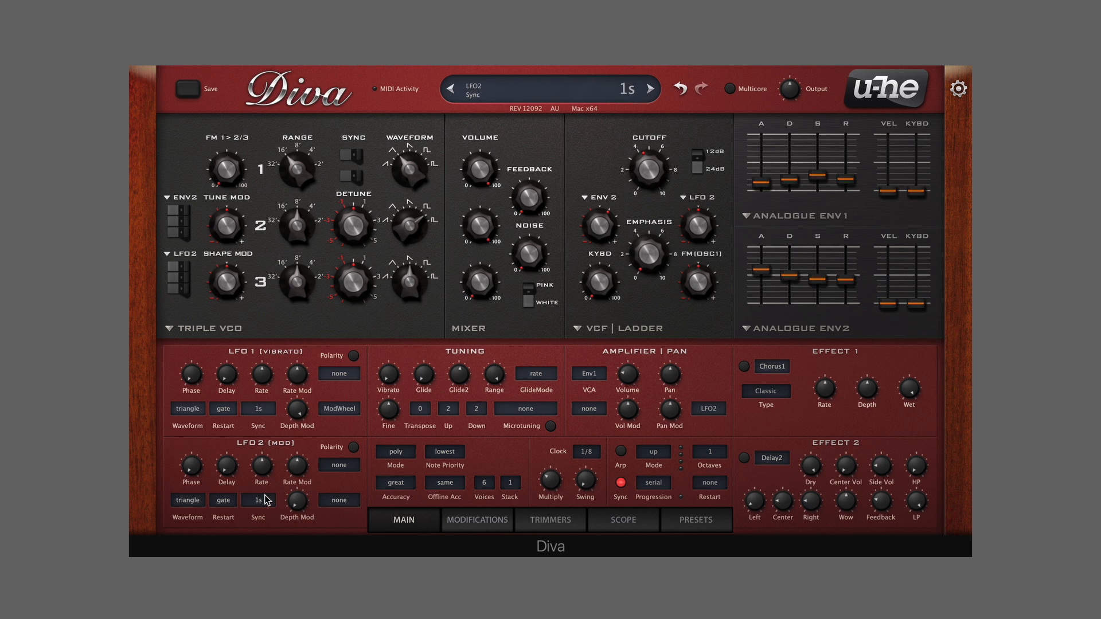
{"action": "left_click", "coordinate": [258, 500]}
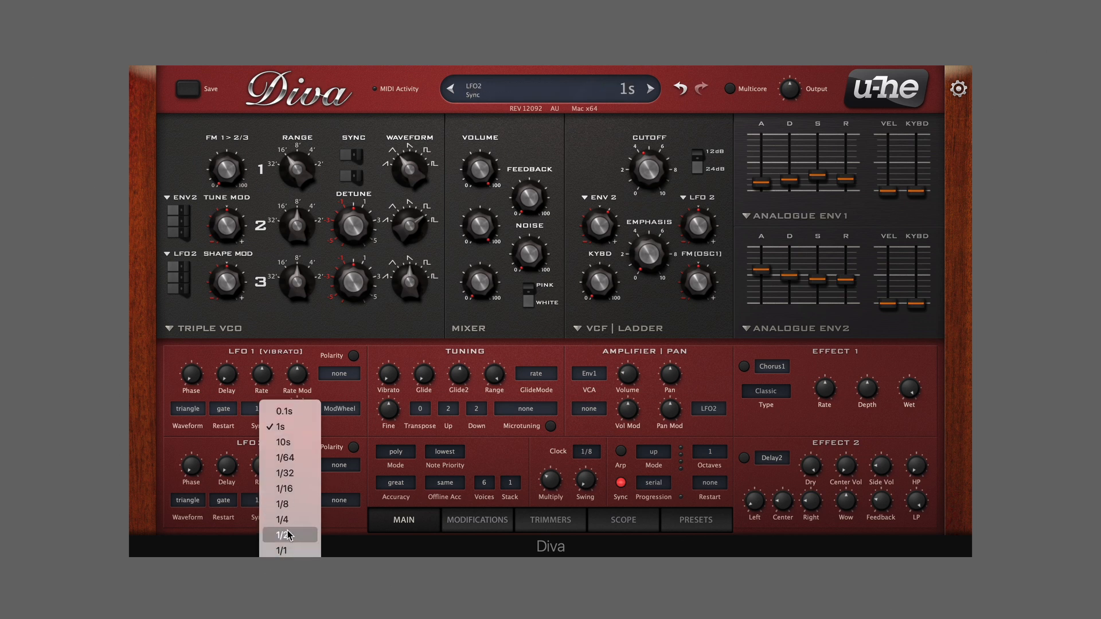
{"action": "left_click", "coordinate": [293, 528]}
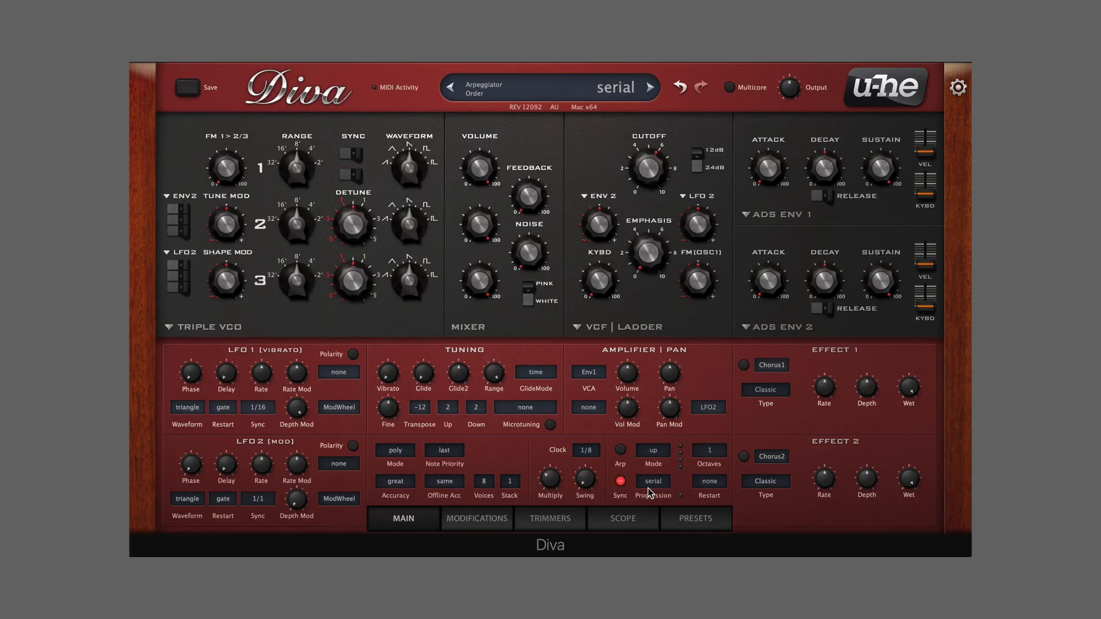
Switch the oscillator section to Dual VCO and enable VCO 2's sine waveform, lowering the pulse width and shifting the mix toward VCO 1
{"action": "left_click", "coordinate": [235, 327]}
{"action": "left_click", "coordinate": [251, 353]}
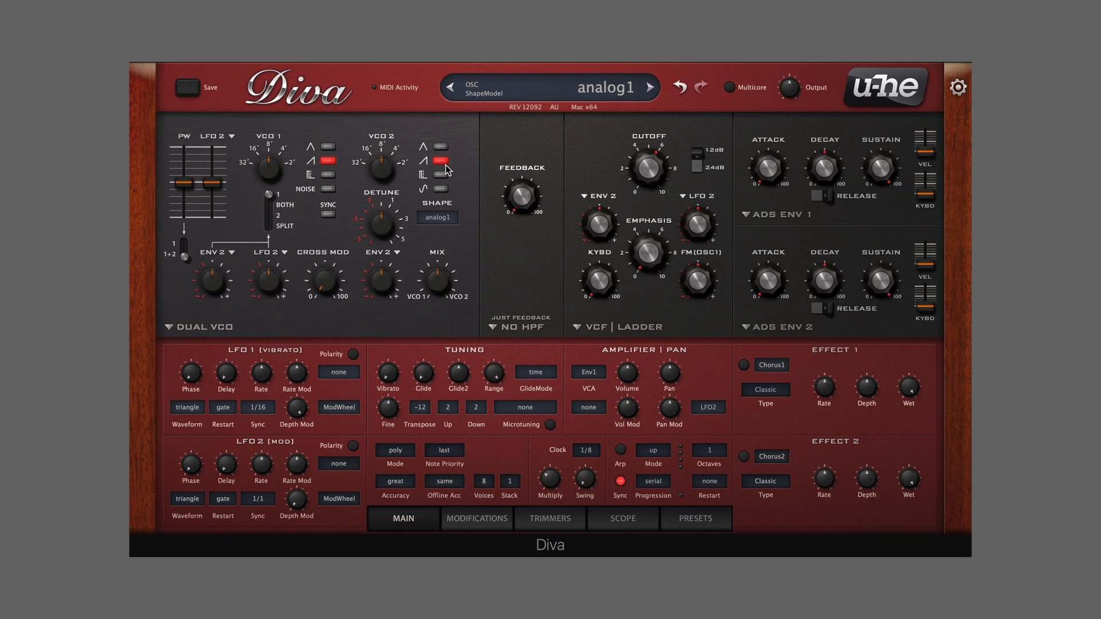
{"action": "left_click", "coordinate": [441, 189]}
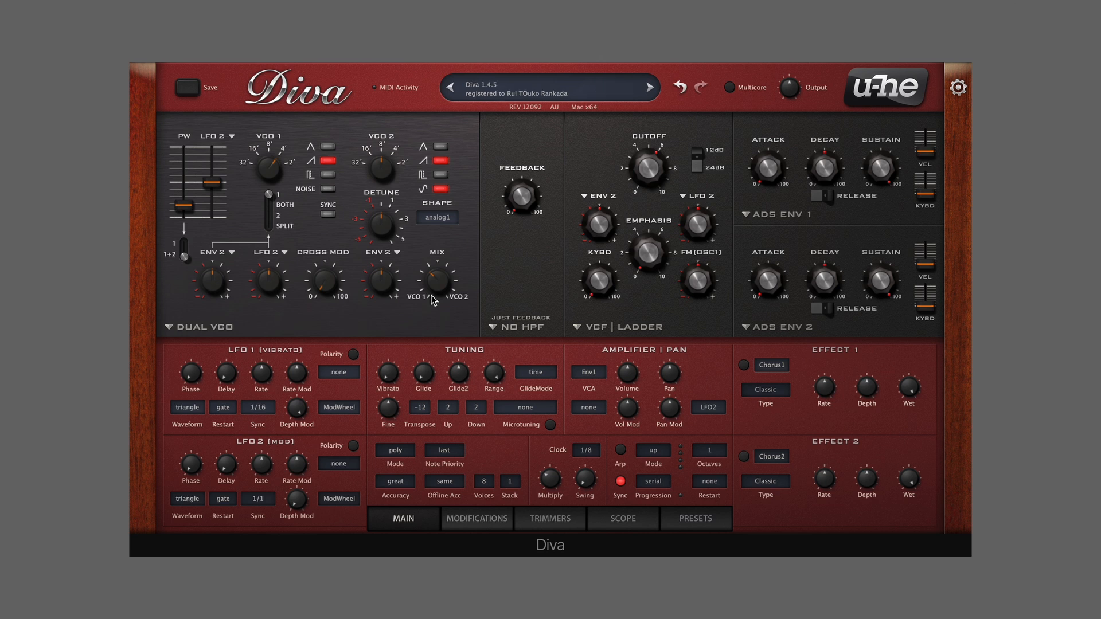
Switch envelope 1 to the analogue model, set its attack to 45, and raise its release and keyboard tracking
{"action": "left_click", "coordinate": [775, 215]}
{"action": "left_click", "coordinate": [788, 236]}
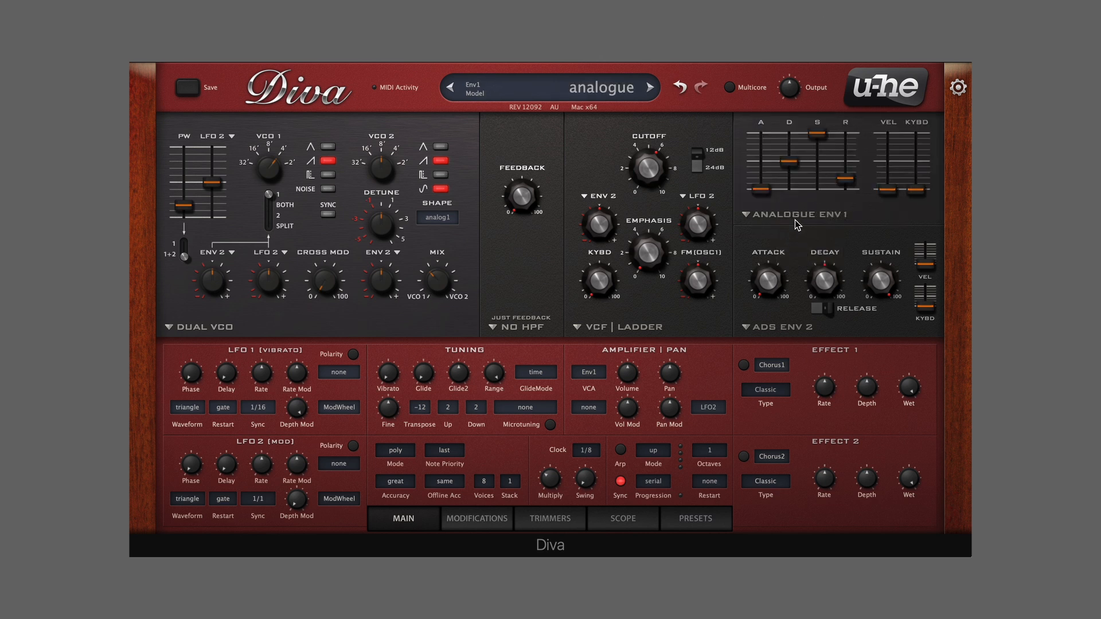
{"action": "left_click_drag", "start_coordinate": [762, 190], "coordinate": [766, 182]}
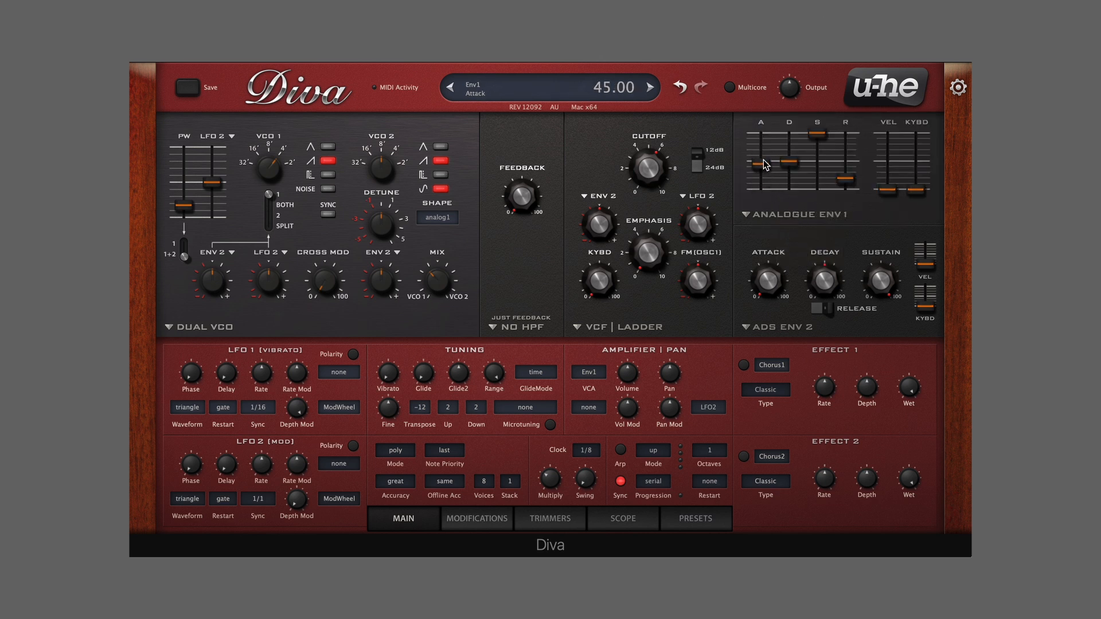
{"action": "left_click_drag", "start_coordinate": [861, 179], "coordinate": [860, 167]}
{"action": "left_click_drag", "start_coordinate": [916, 190], "coordinate": [919, 184]}
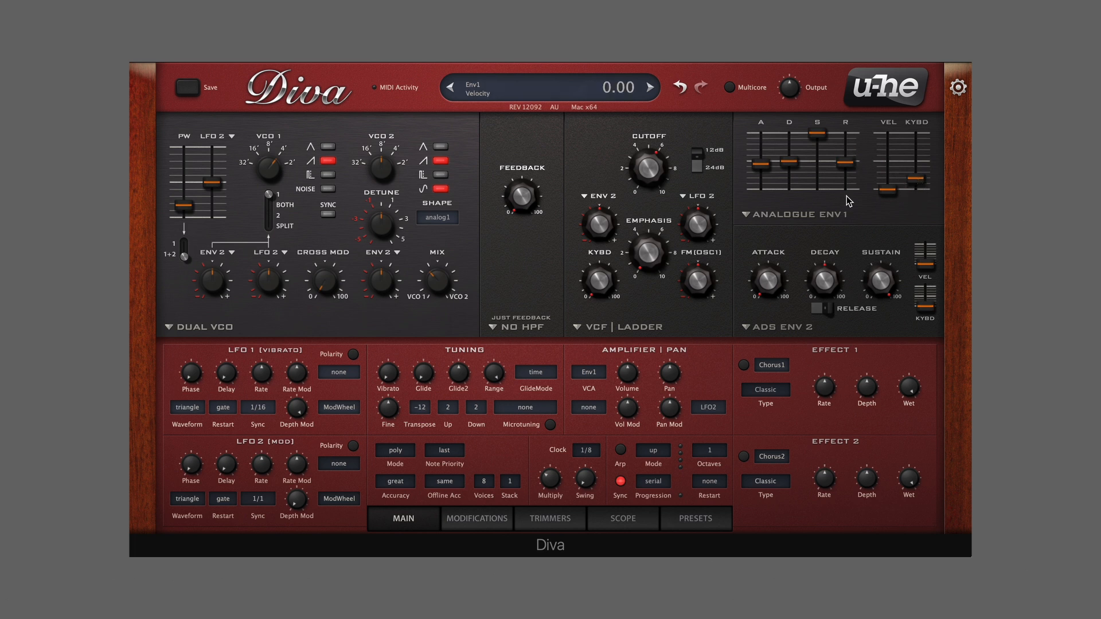
Change the filter to the Cascade model in clean mode, lower its cutoff, and raise its keyboard tracking
{"action": "left_click", "coordinate": [609, 328]}
{"action": "left_click", "coordinate": [619, 351]}
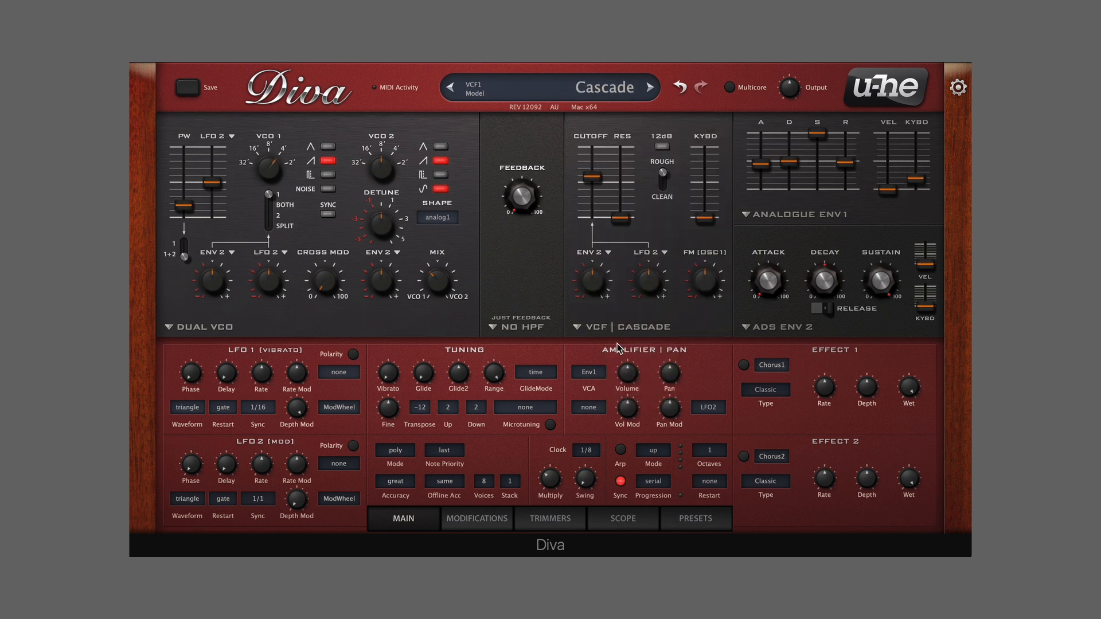
{"action": "left_click_drag", "start_coordinate": [593, 180], "coordinate": [594, 195]}
{"action": "left_click", "coordinate": [662, 179]}
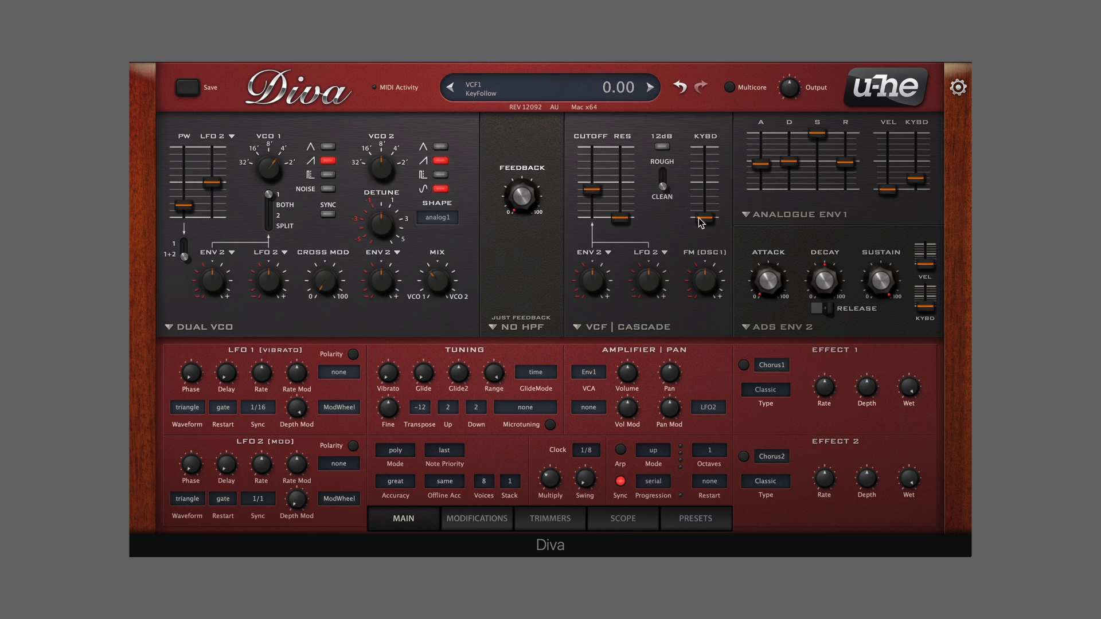
{"action": "left_click_drag", "start_coordinate": [701, 218], "coordinate": [704, 168]}
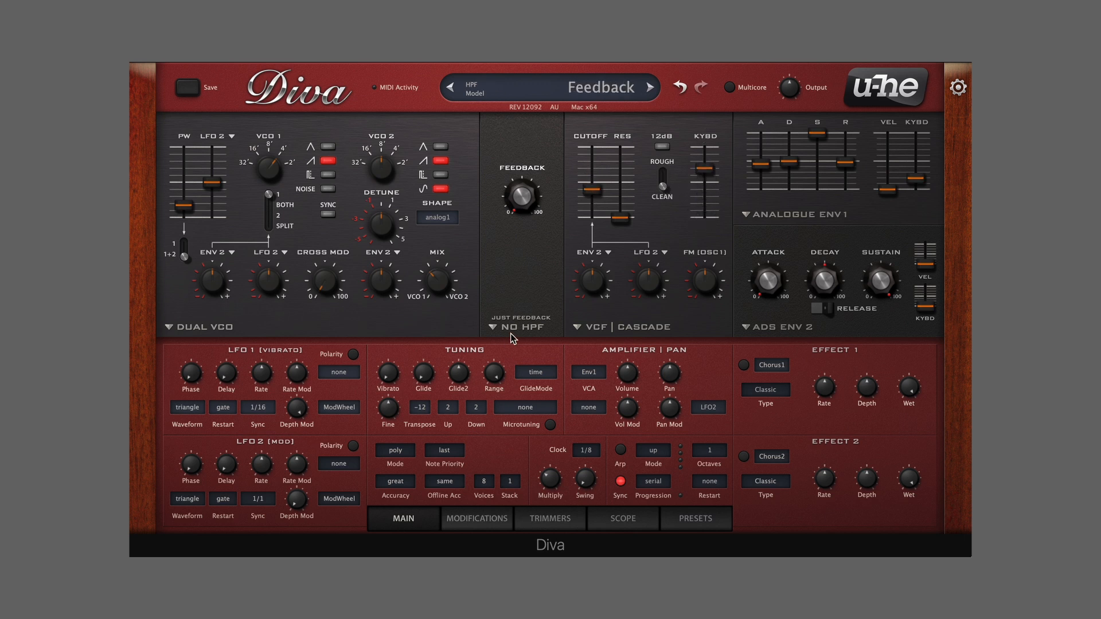
Change the high-pass section to the HPF pre model and raise its frequency to nearly halfway
{"action": "left_click", "coordinate": [516, 329]}
{"action": "left_click", "coordinate": [542, 368]}
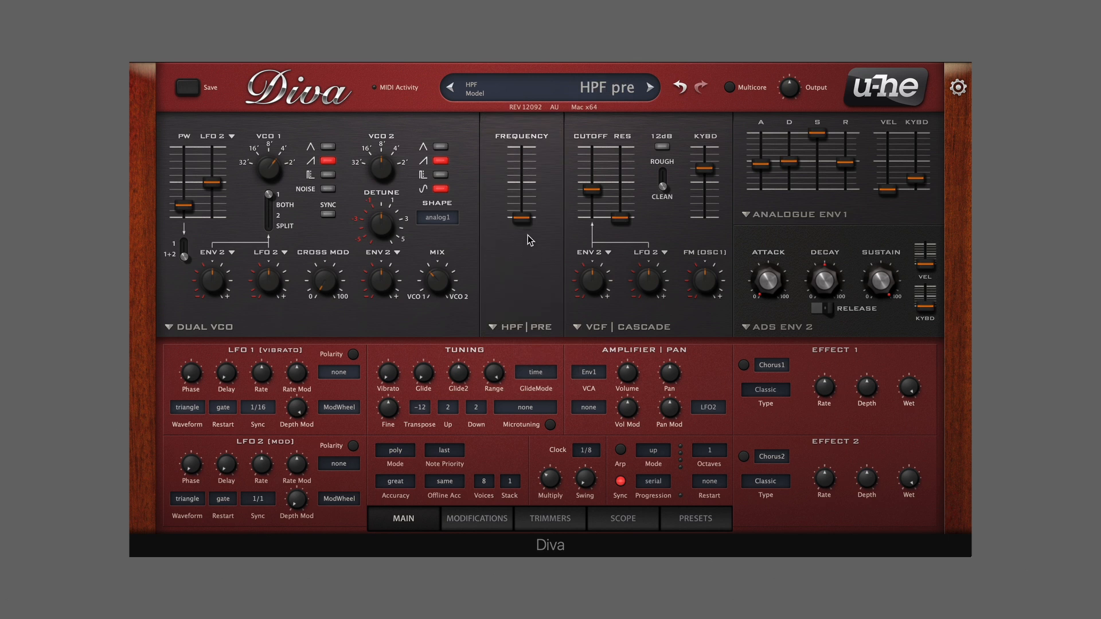
{"action": "left_click_drag", "start_coordinate": [522, 219], "coordinate": [531, 189]}
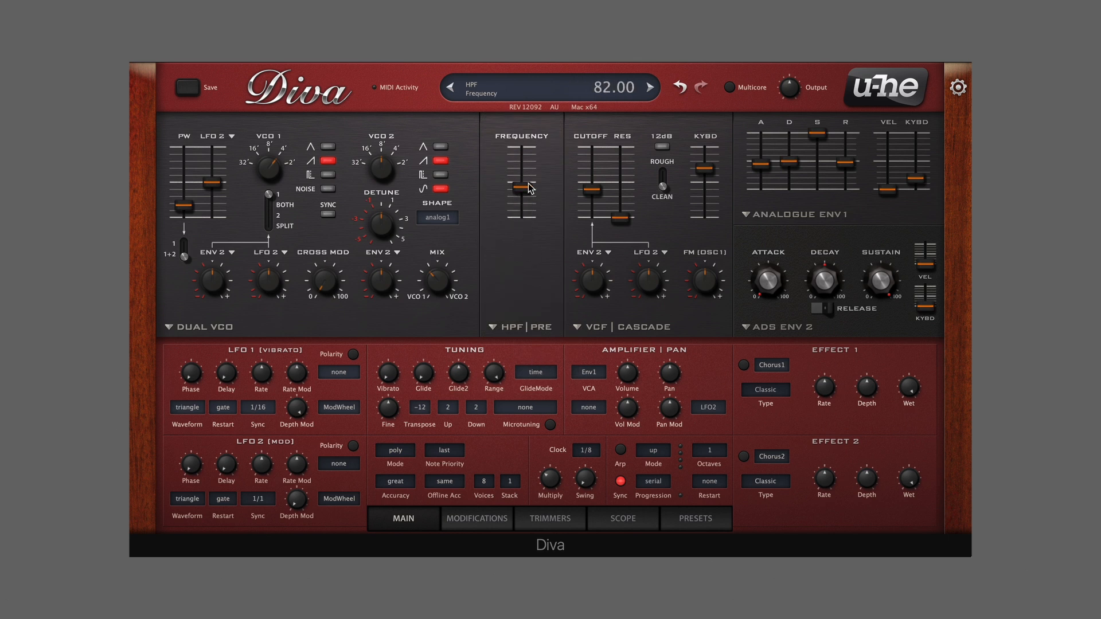
Set the tuning transpose to 0 and enable the chorus in effect 1
{"action": "left_click", "coordinate": [421, 411]}
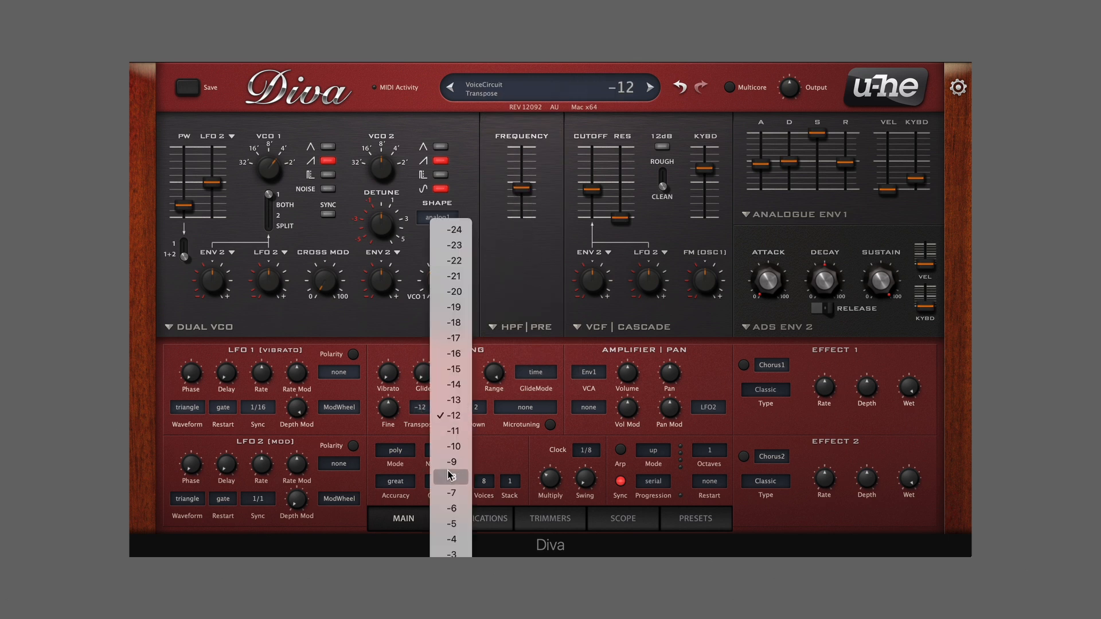
{"action": "left_click", "coordinate": [450, 484]}
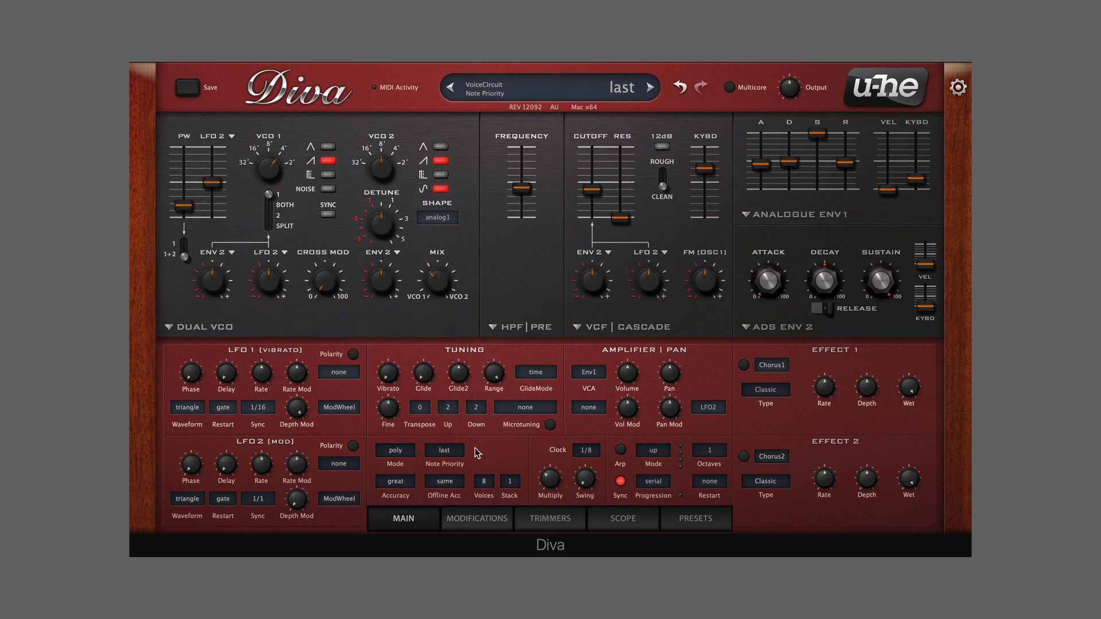
{"action": "left_click", "coordinate": [744, 365]}
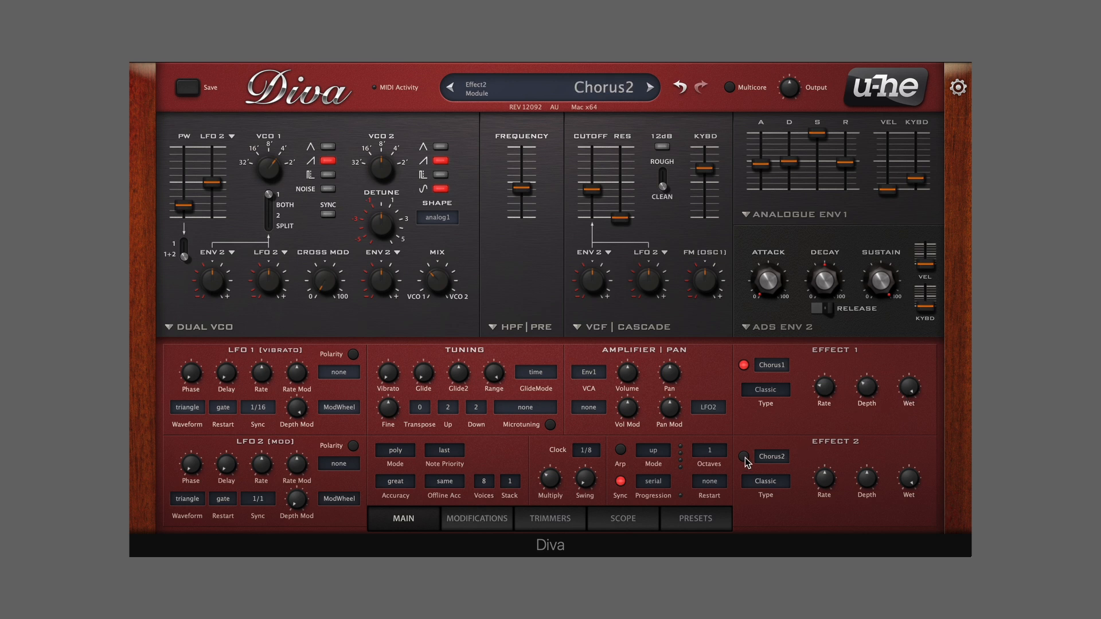
Set effect 2 to the Plate2 reverb, enable it, and raise its pre-delay slightly
{"action": "left_click", "coordinate": [772, 456]}
{"action": "left_click", "coordinate": [783, 499]}
{"action": "left_click", "coordinate": [744, 457]}
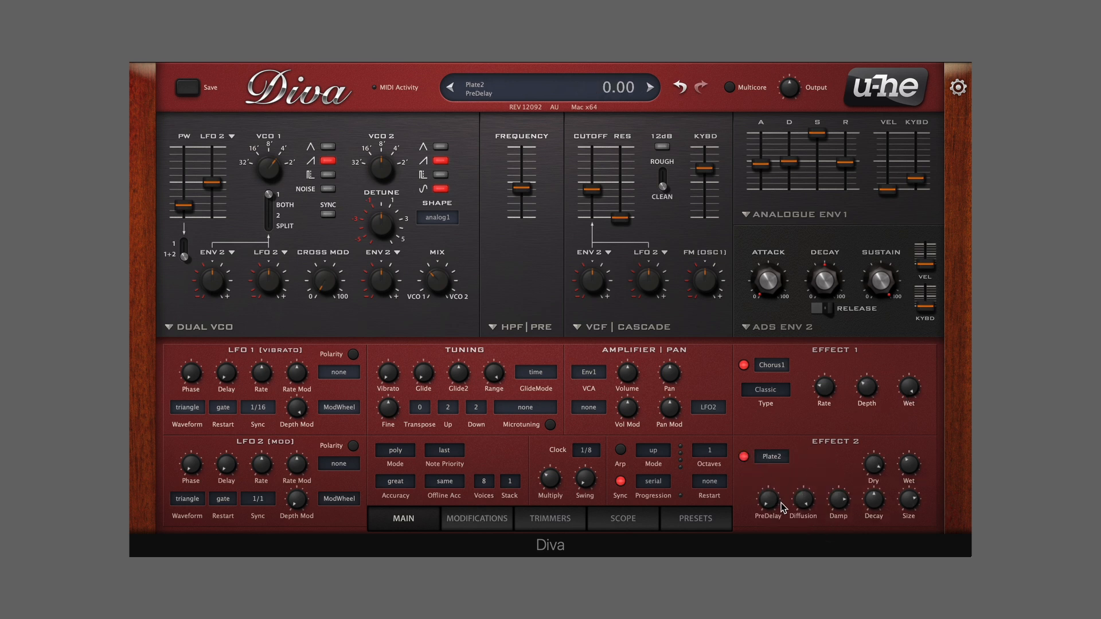
{"action": "left_click_drag", "start_coordinate": [767, 492], "coordinate": [768, 473]}
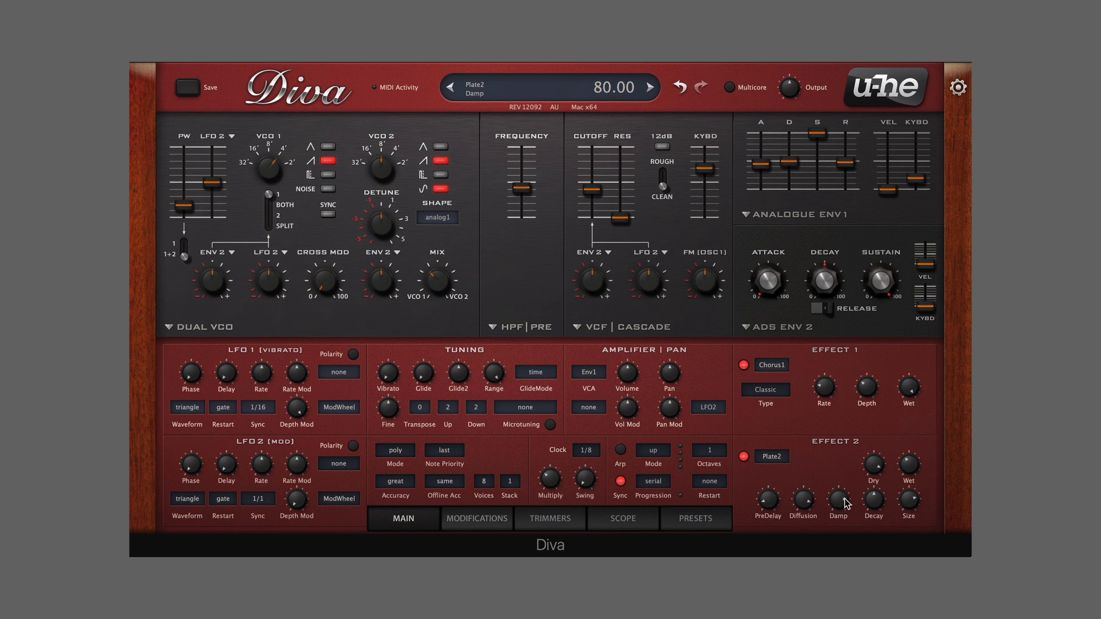